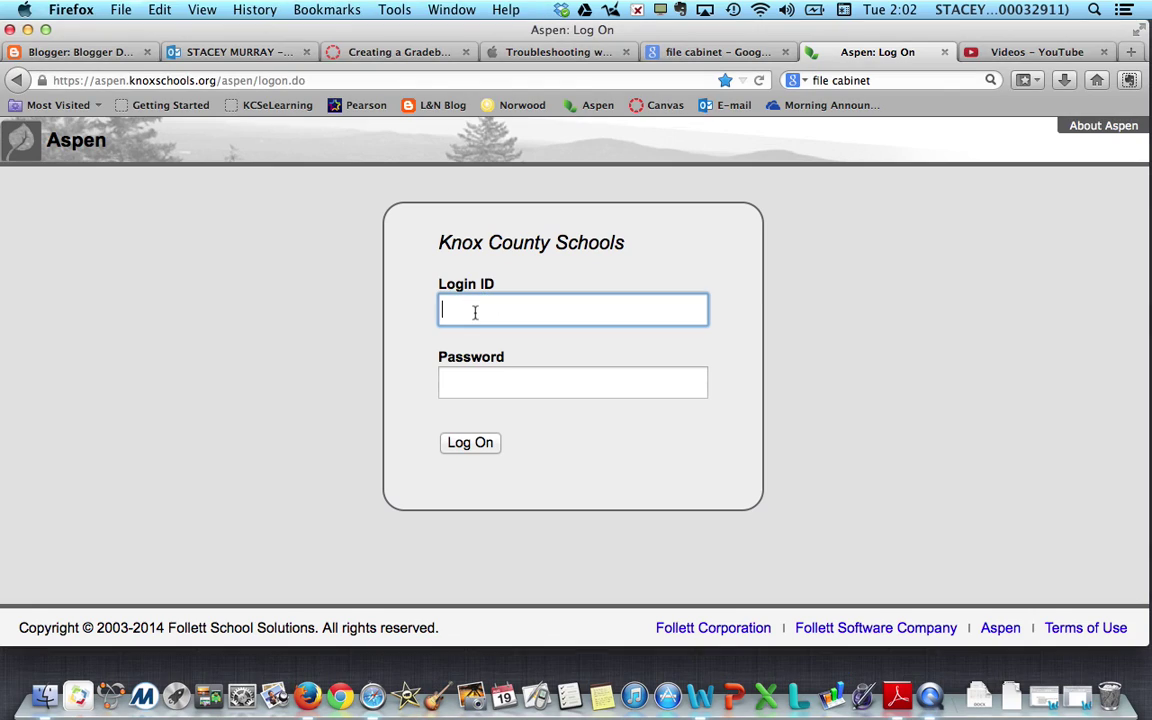
# Log into Aspen with the saved staff login ID and the account password.
pyautogui.write('000')
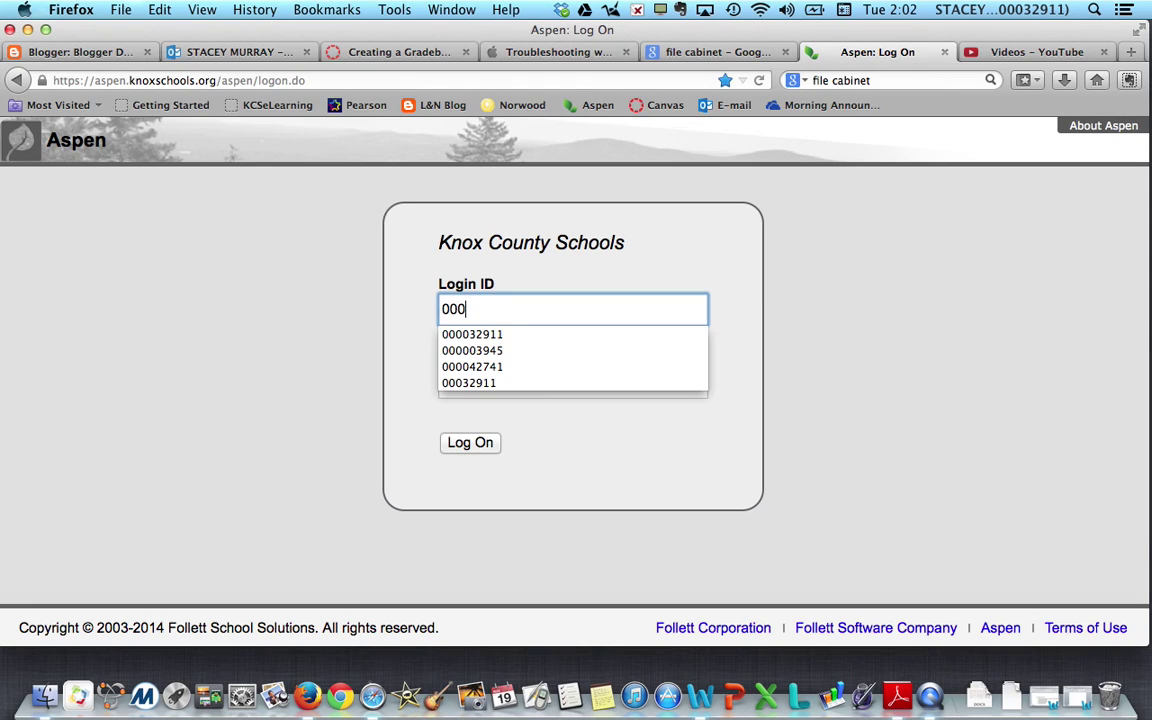
pyautogui.click(465, 350)
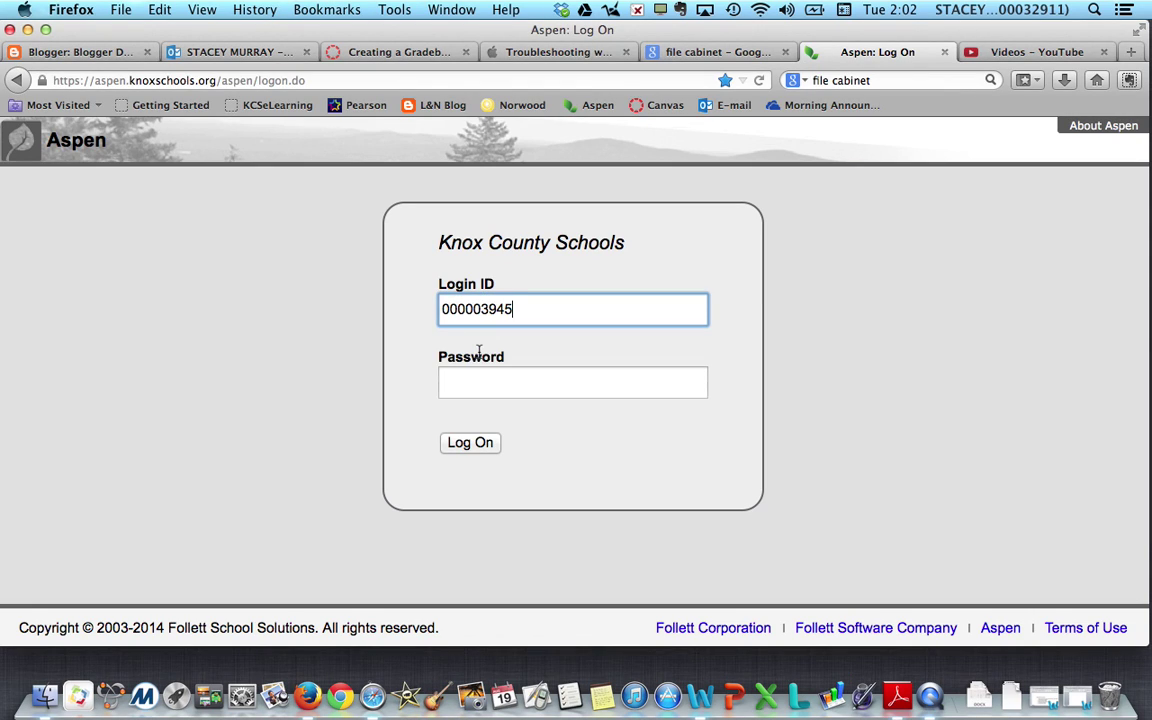
pyautogui.click(463, 384)
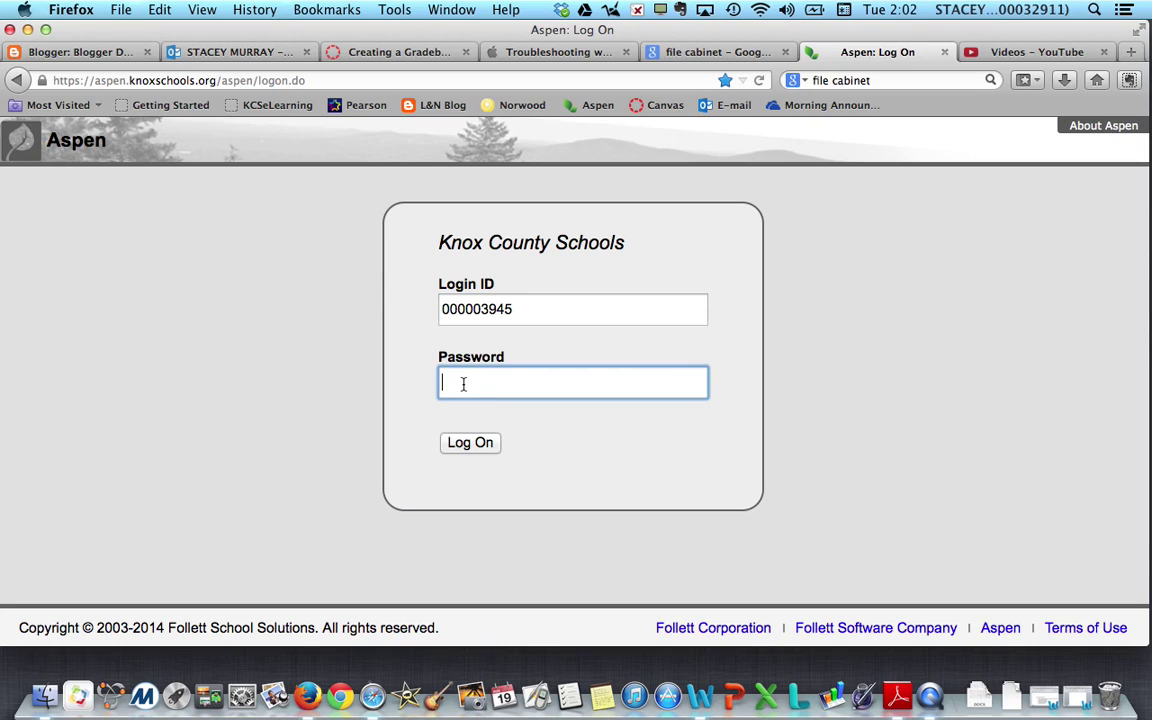
pyautogui.write('••••••••••')
pyautogui.click(474, 456)
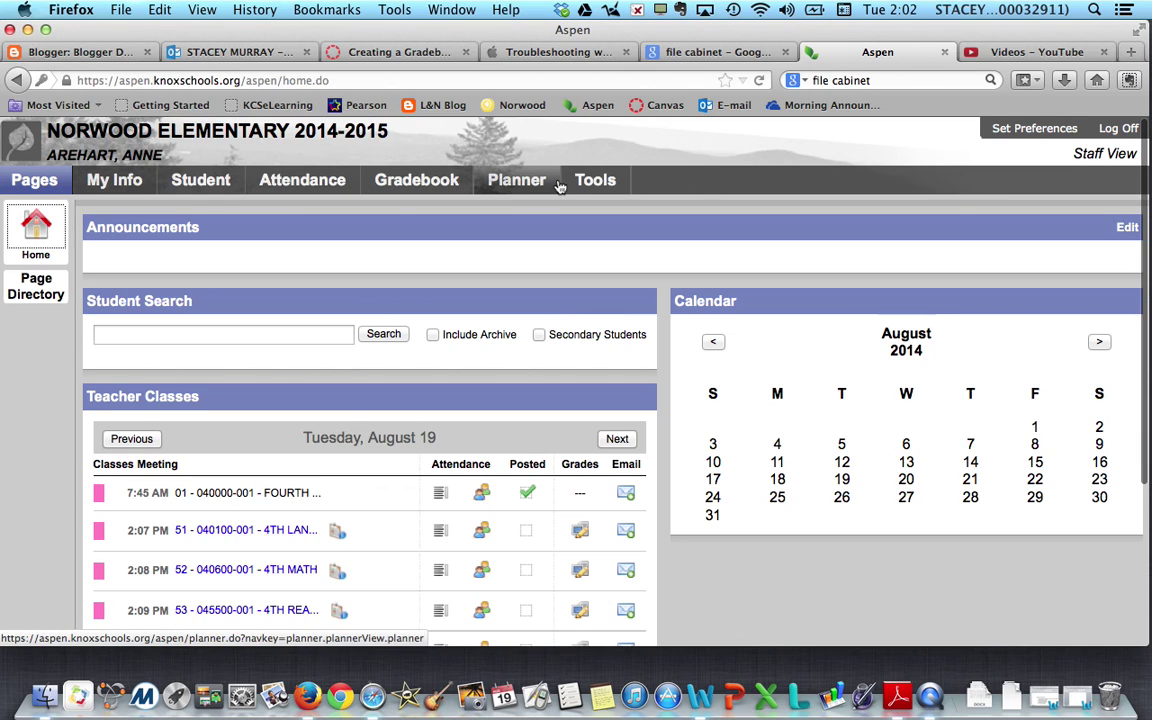
# Open the Gradebook class list showing the seven current 4th-grade classes.
pyautogui.click(221, 199)
pyautogui.click(838, 25)
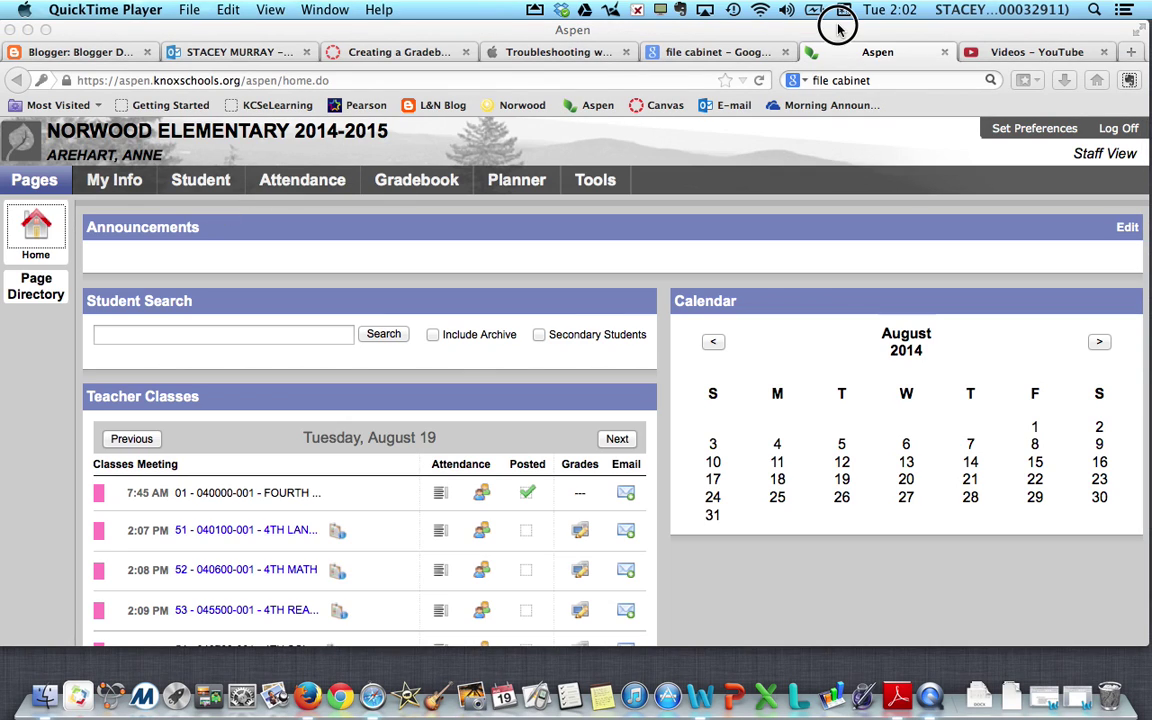
pyautogui.click(402, 190)
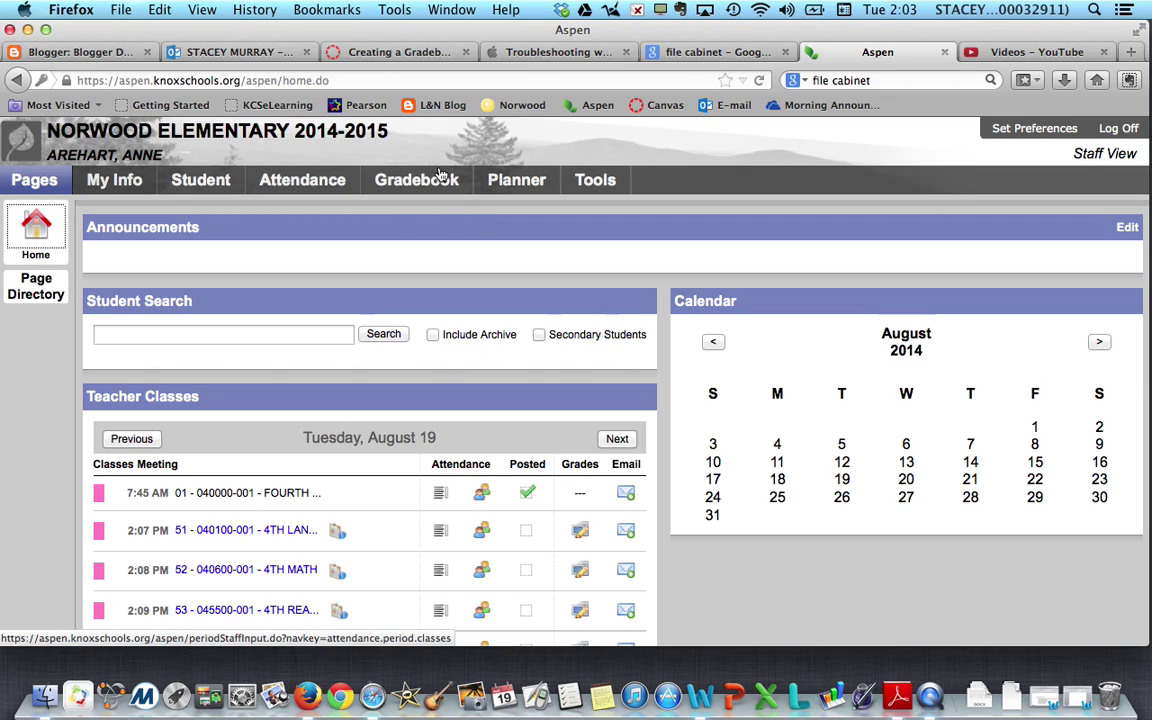
pyautogui.click(427, 186)
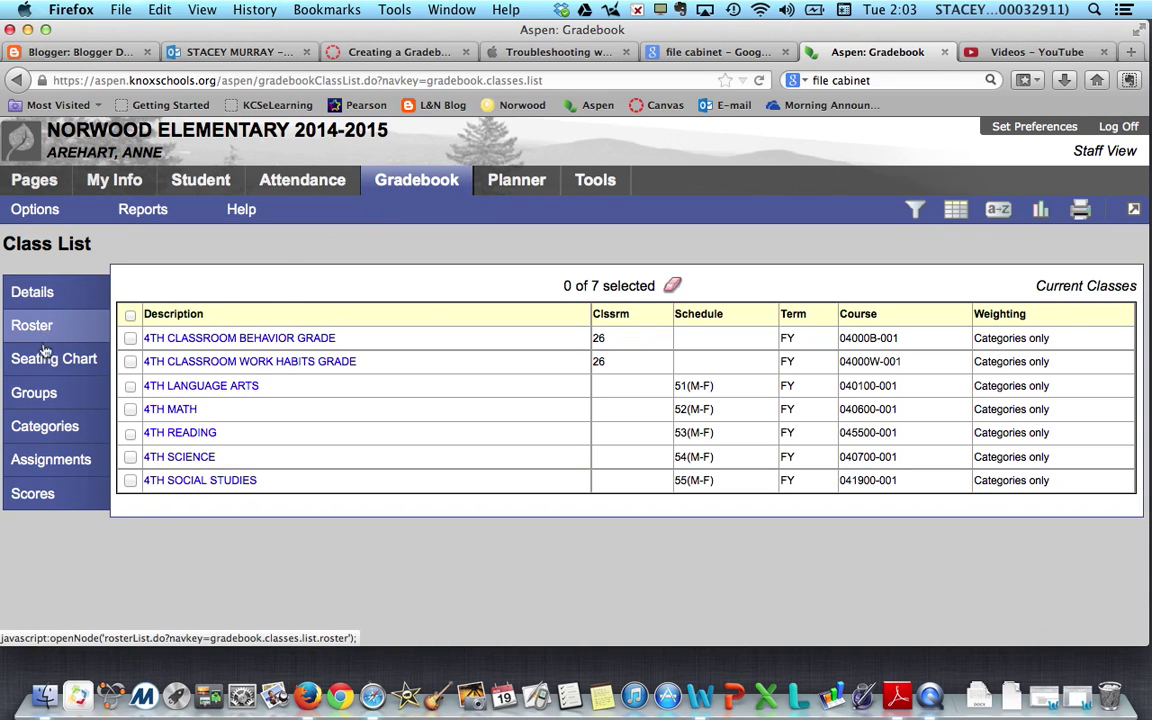
# Delete the HW Homework category from the 4th Classroom Behavior Grade class's categories.
pyautogui.click(41, 428)
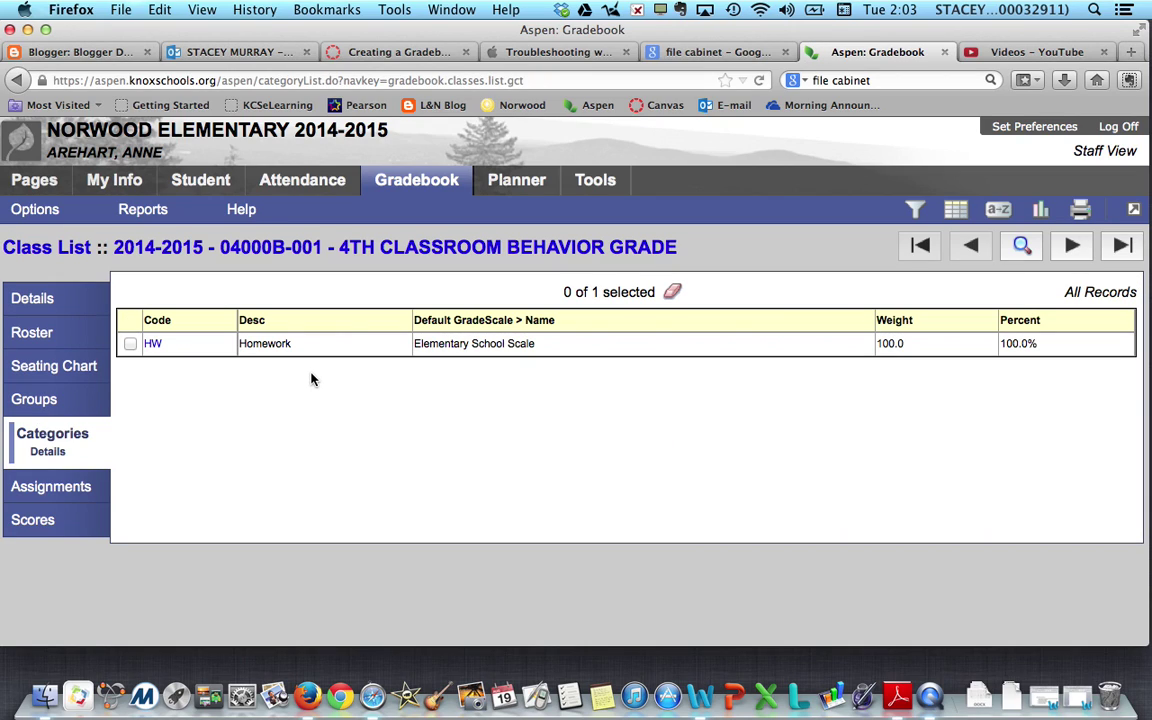
pyautogui.click(130, 344)
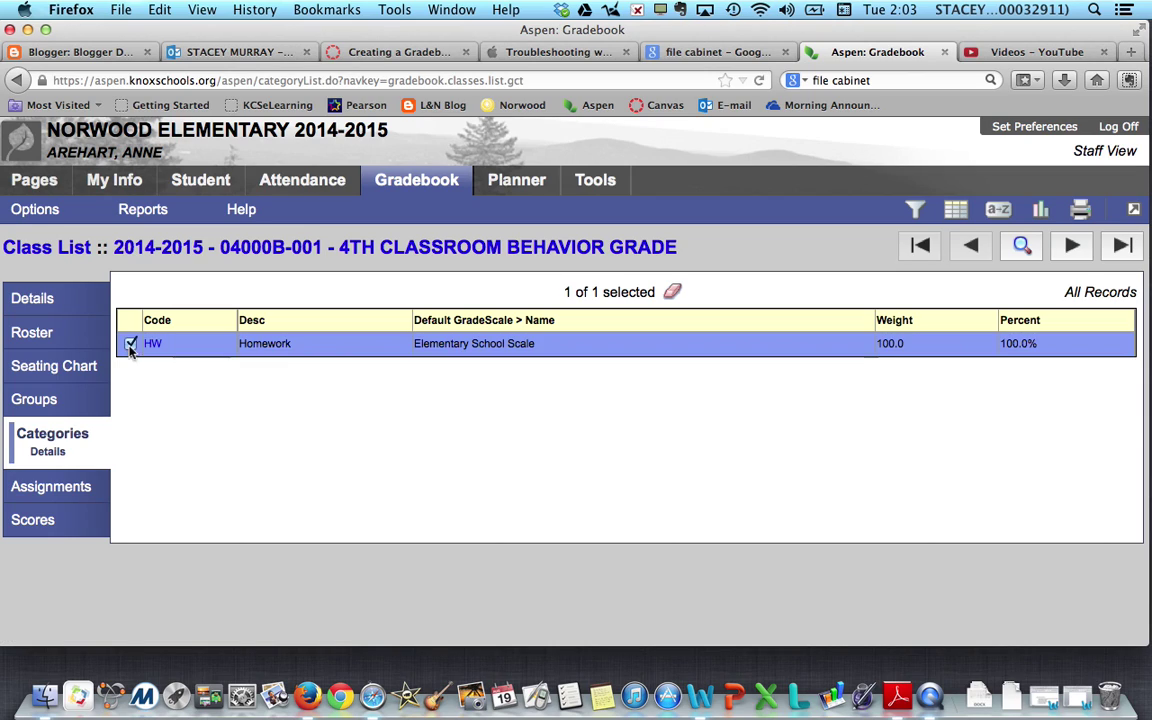
pyautogui.click(33, 211)
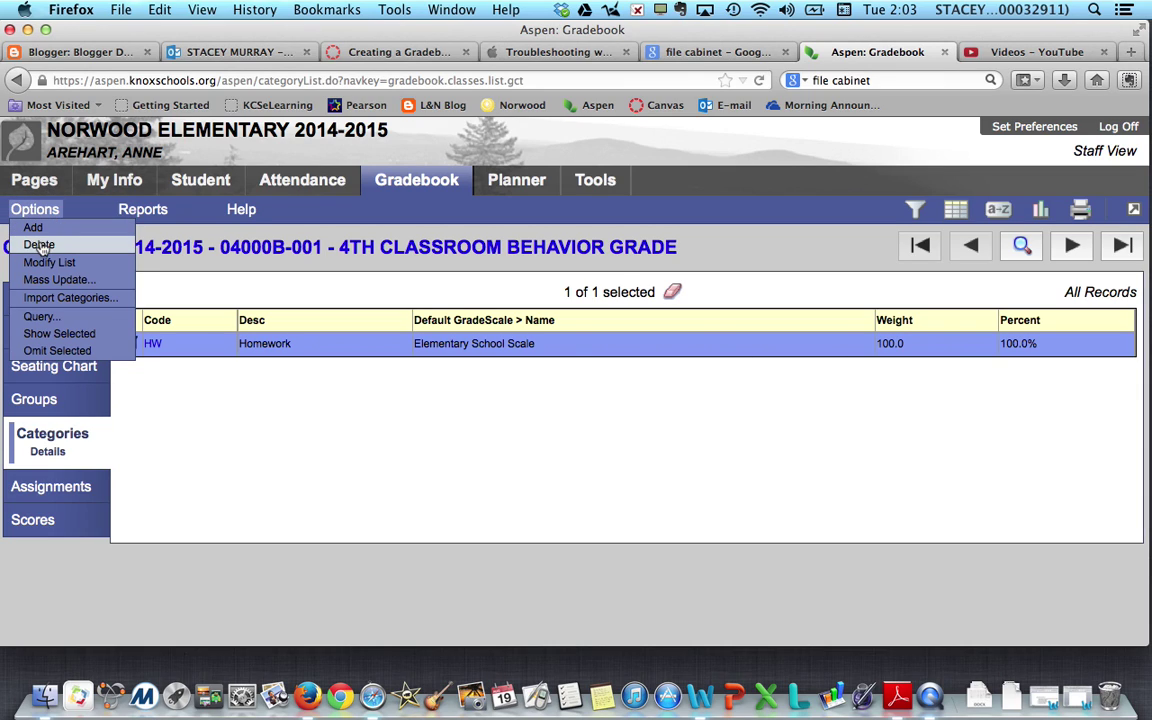
pyautogui.click(38, 245)
pyautogui.click(630, 357)
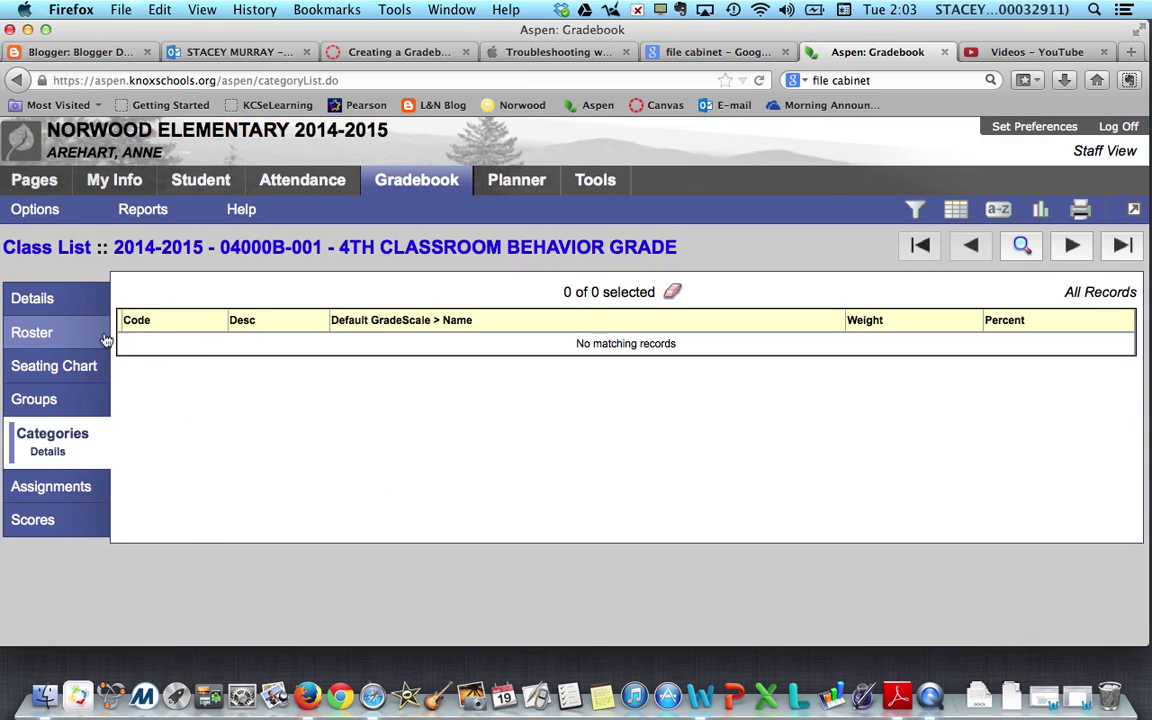
# Add a new category with code hw and description Homework, leaving weight at 1.
pyautogui.click(36, 211)
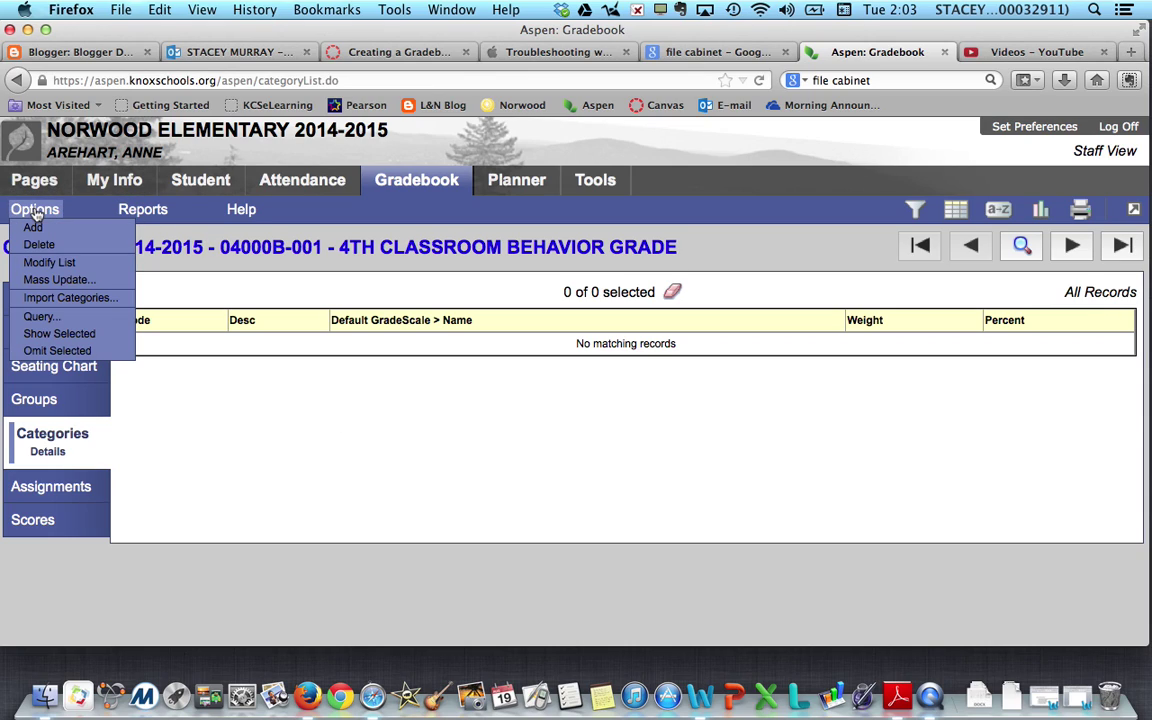
pyautogui.click(37, 228)
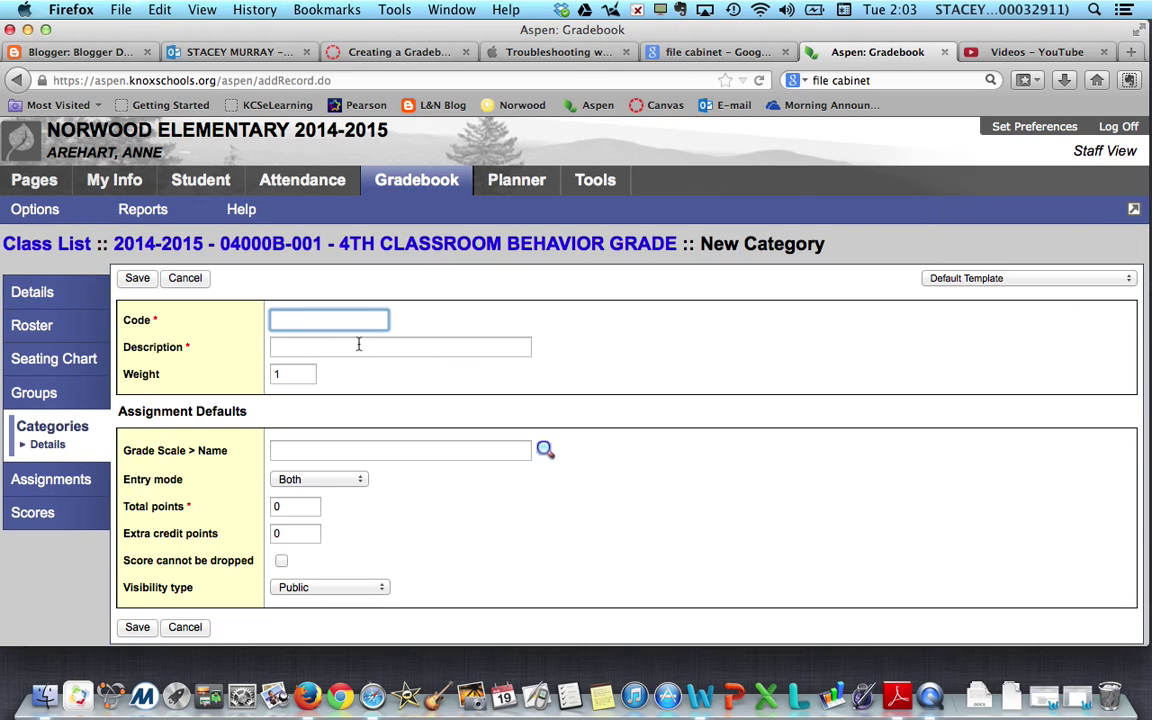
pyautogui.write('hw')
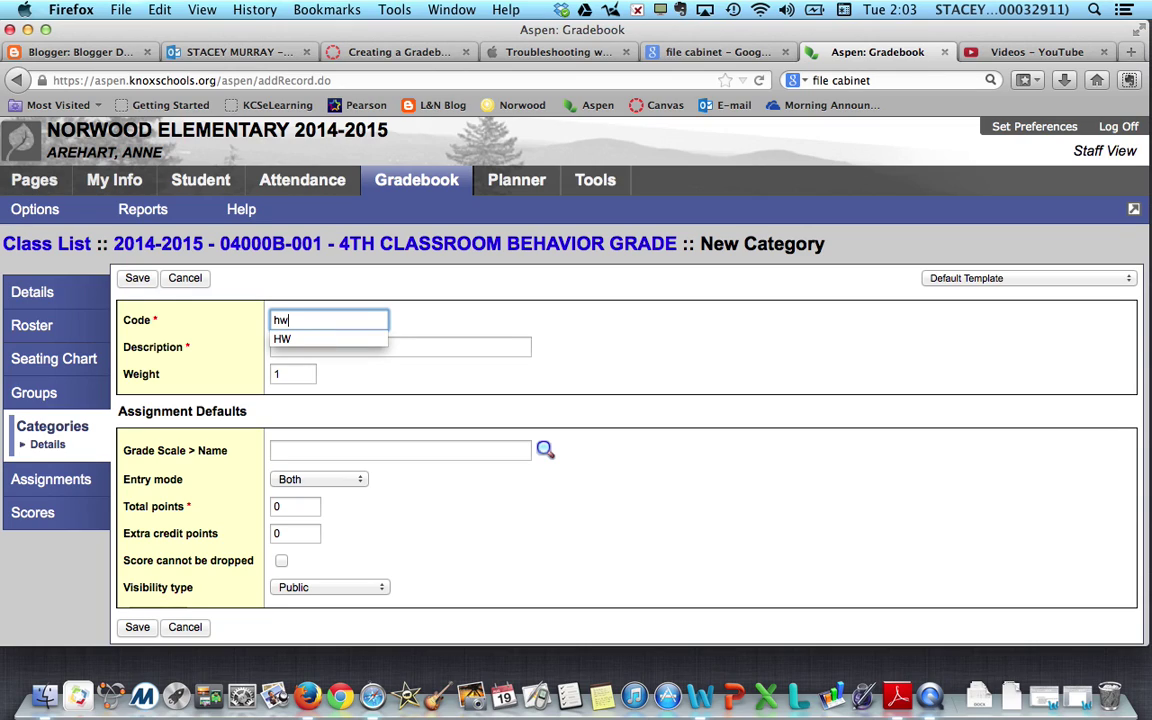
pyautogui.press('Tab')
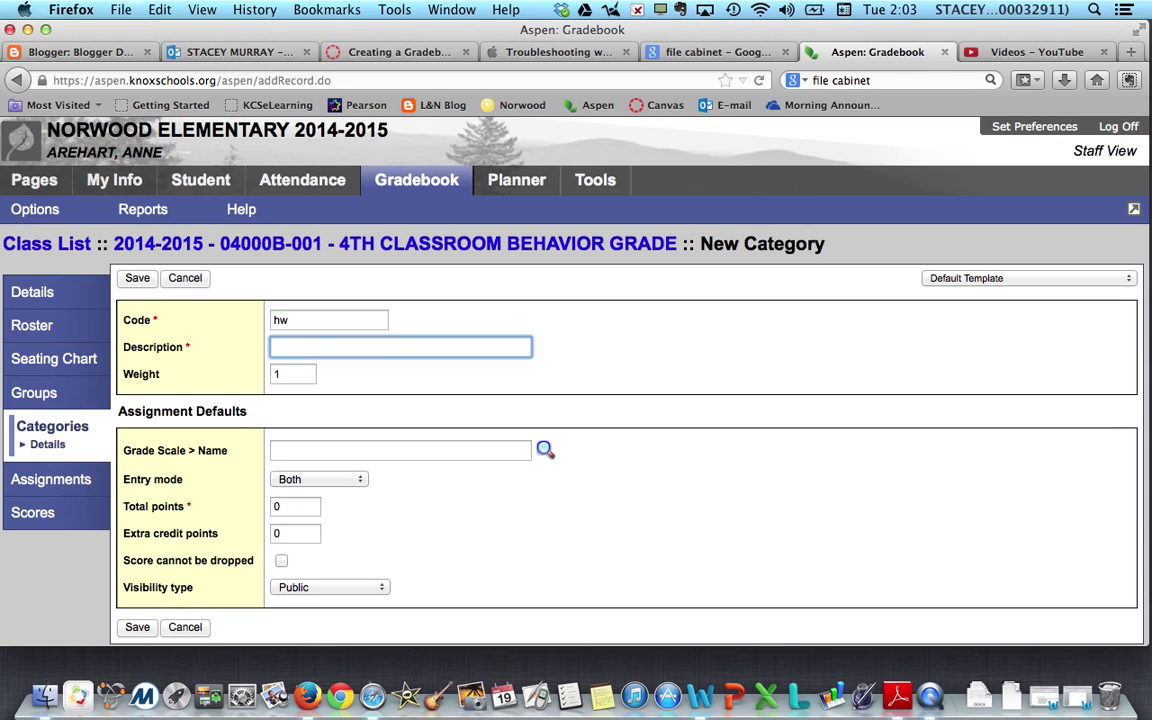
pyautogui.write('Homew')
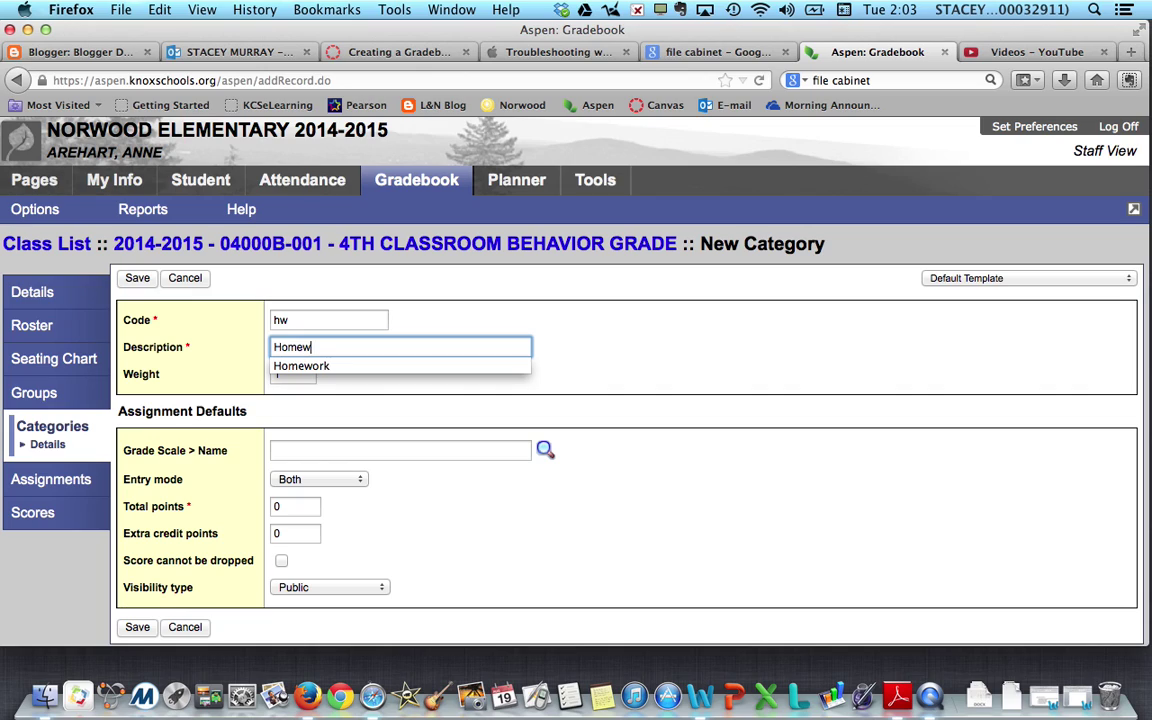
pyautogui.write('ork')
pyautogui.click(597, 357)
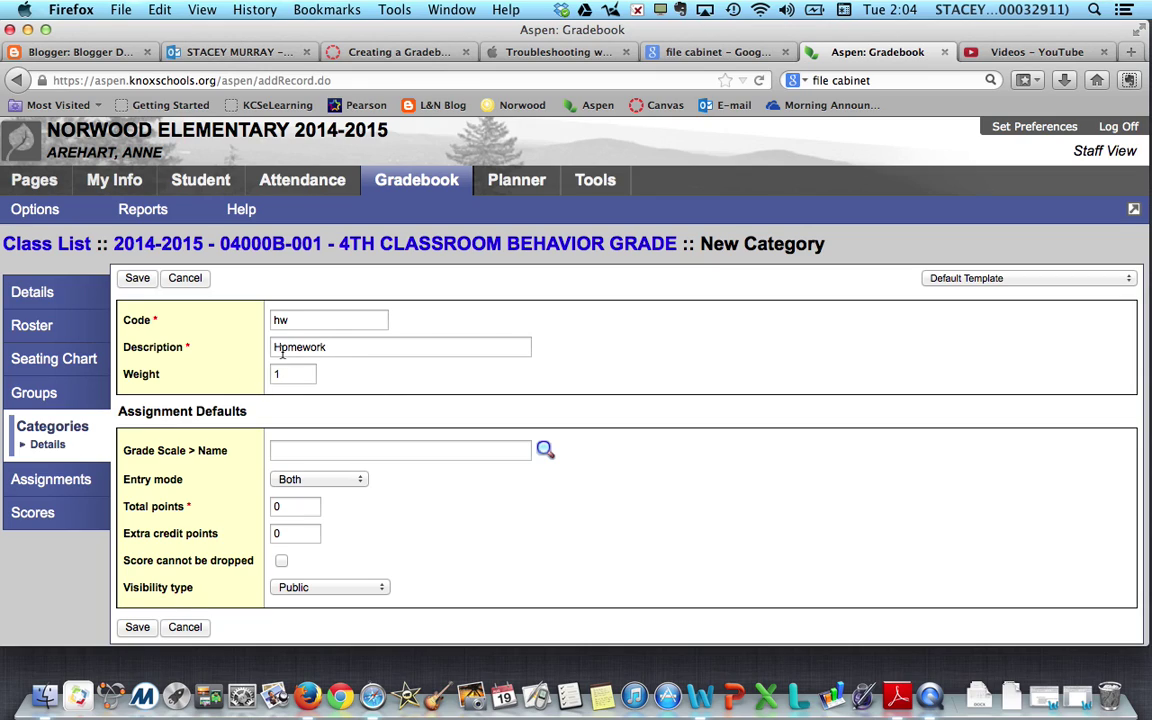
pyautogui.click(334, 347)
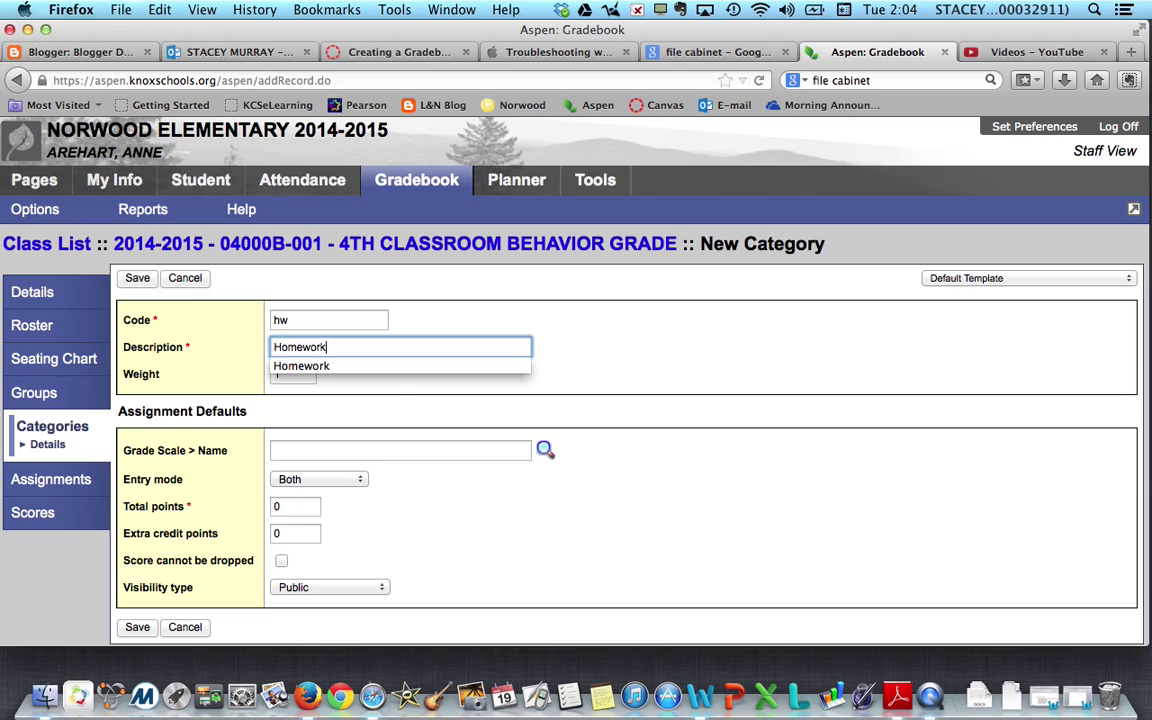
pyautogui.press('Down')
pyautogui.click(604, 348)
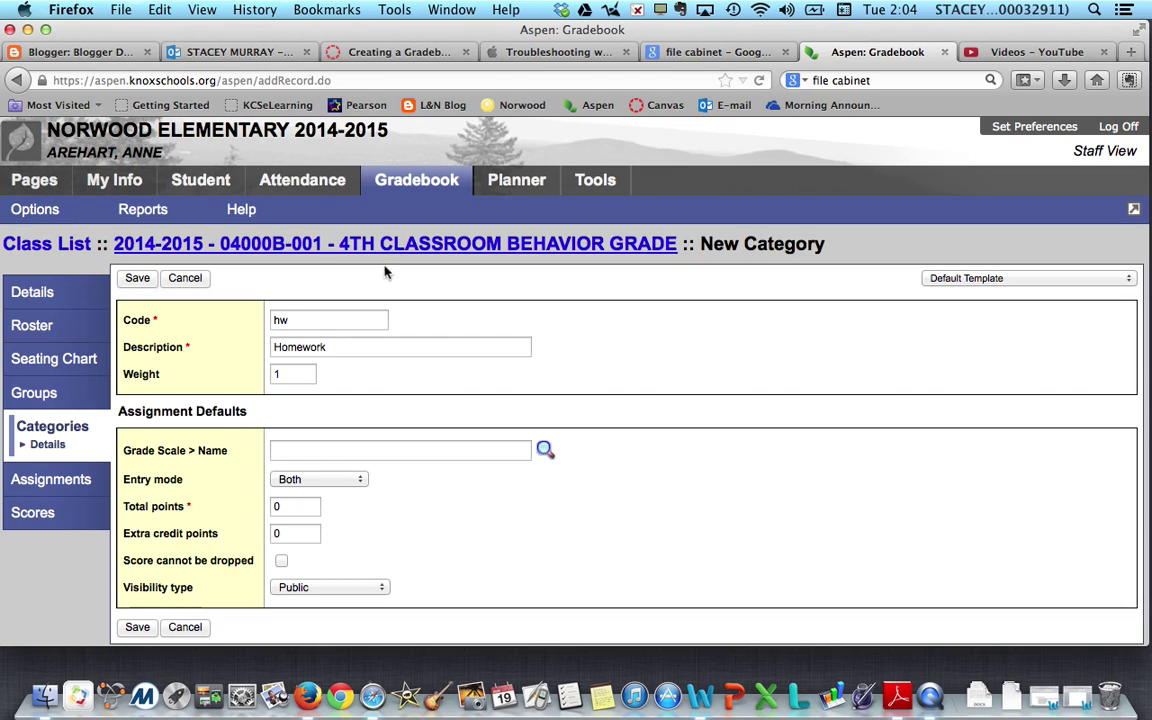
pyautogui.click(300, 377)
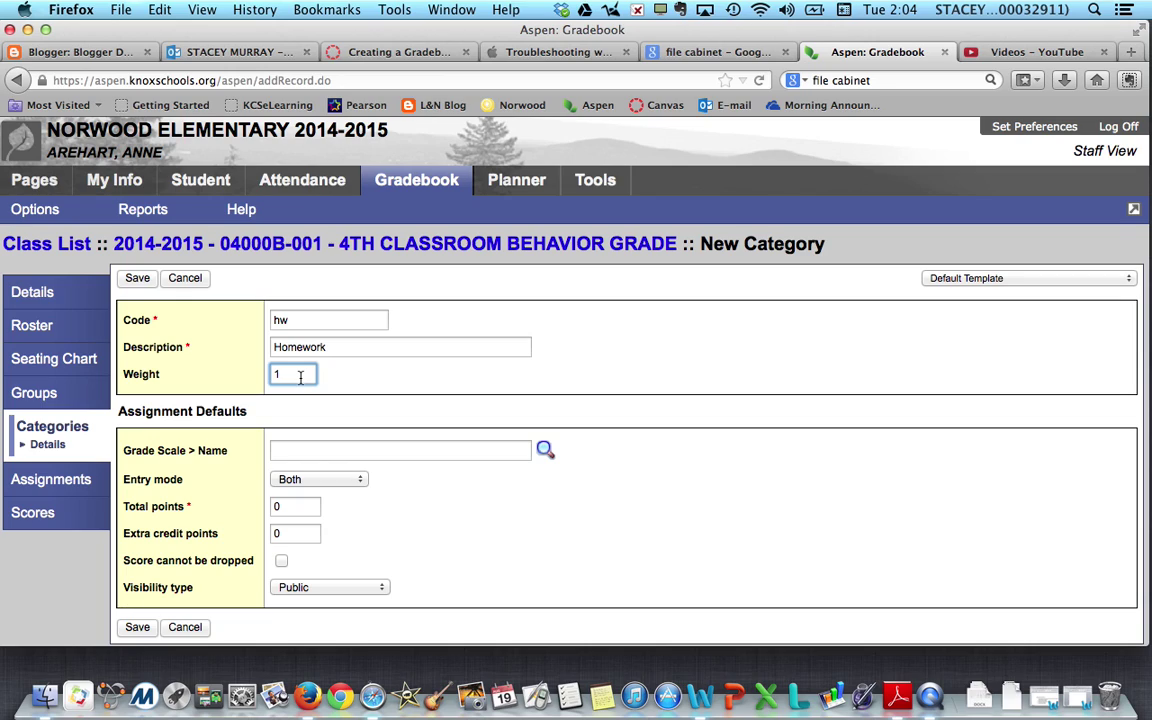
# Pick Elementary School Scale as the category's grade scale.
pyautogui.click(360, 452)
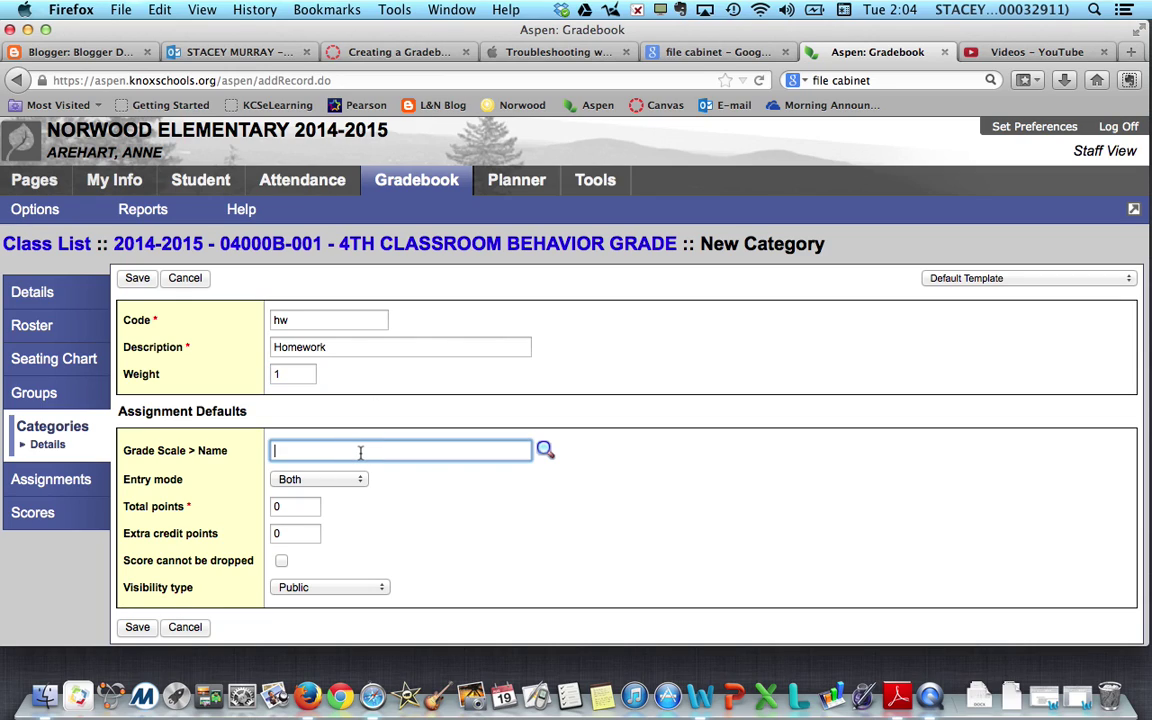
pyautogui.click(542, 452)
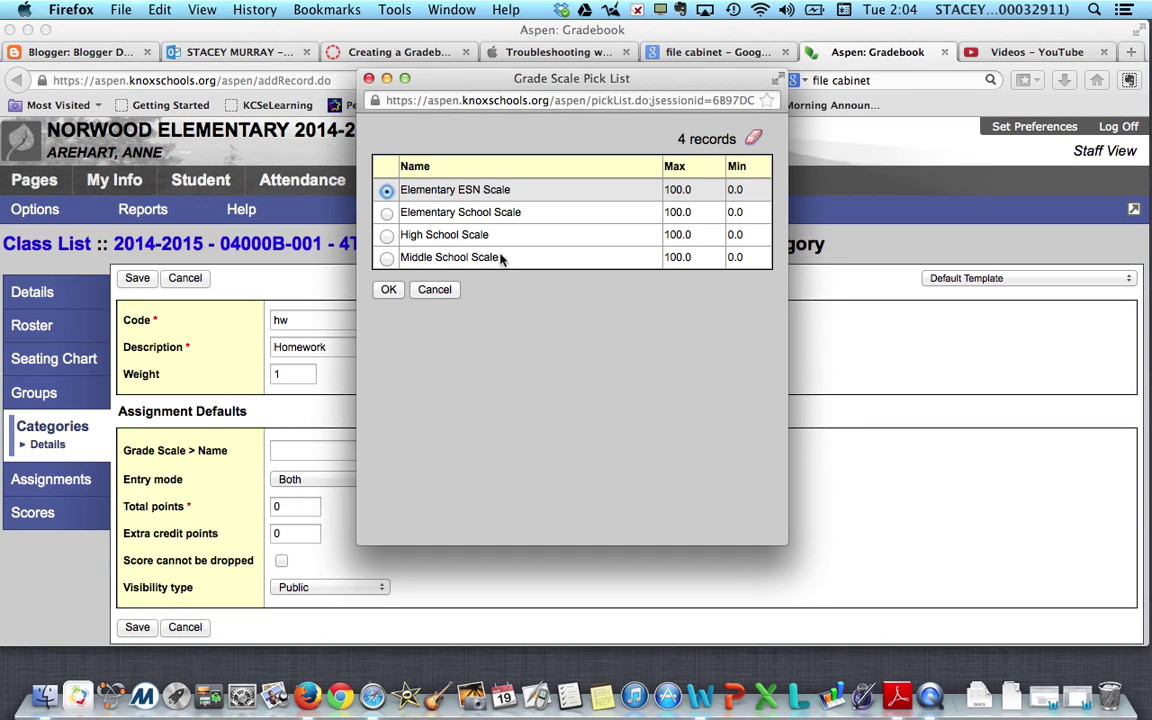
pyautogui.click(387, 214)
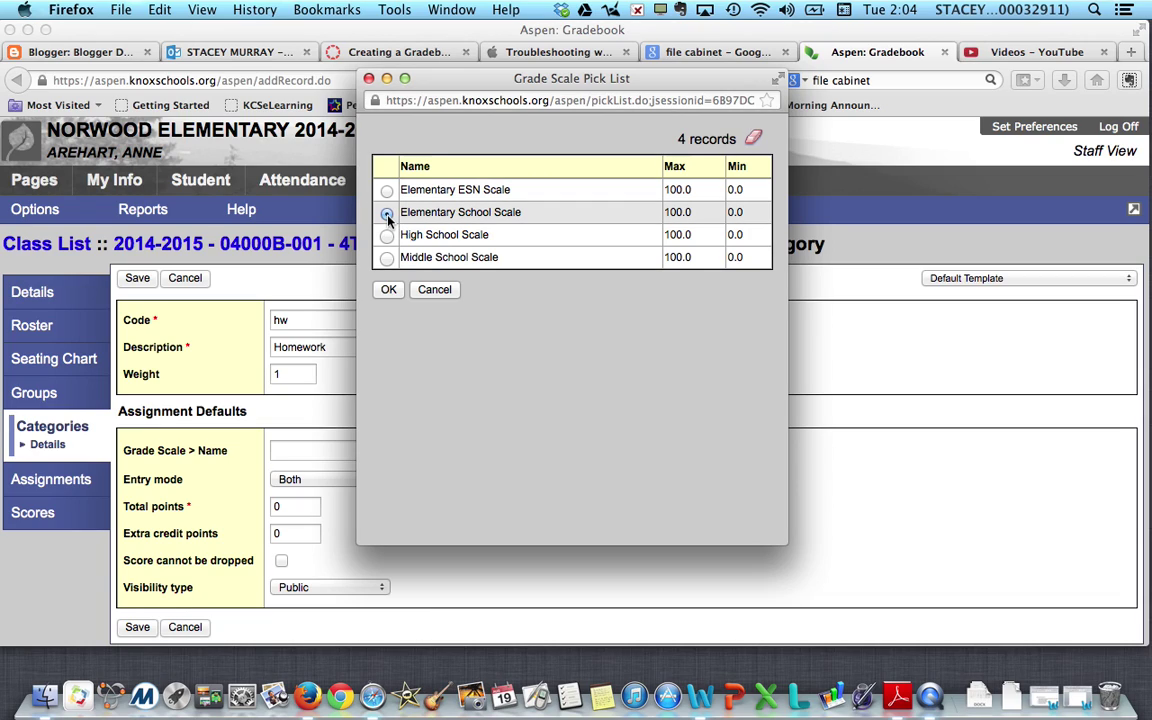
pyautogui.click(388, 290)
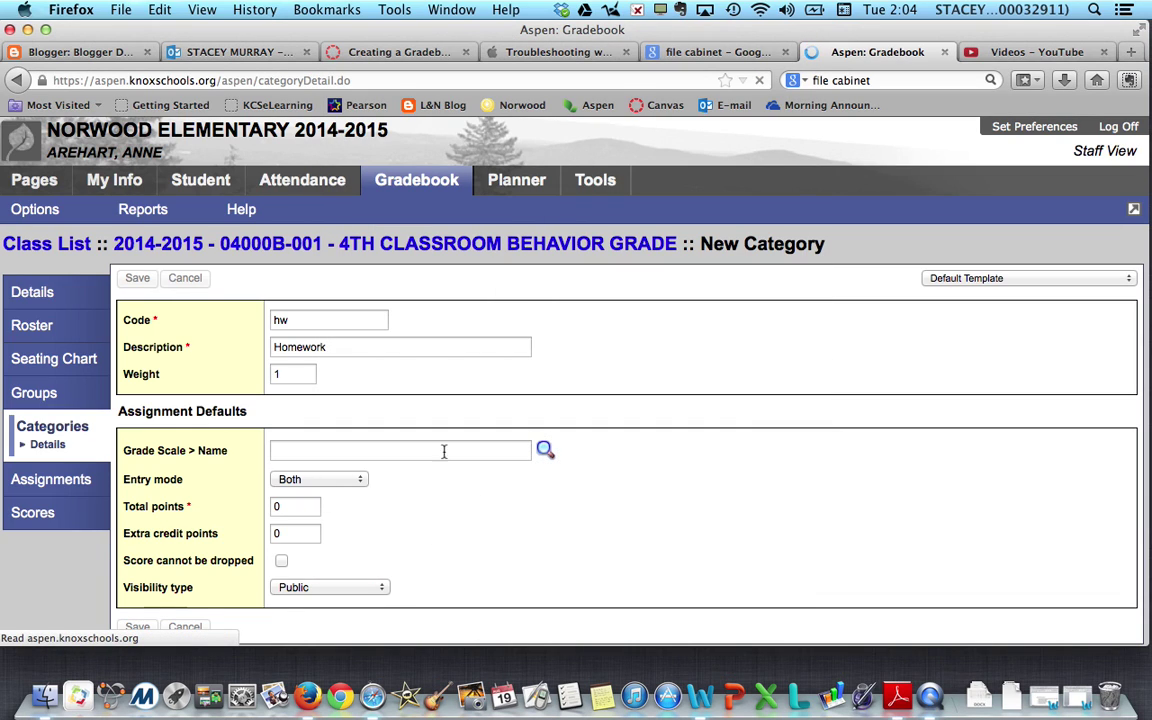
# Keep the category's entry mode at Both.
pyautogui.click(361, 483)
pyautogui.click(361, 483)
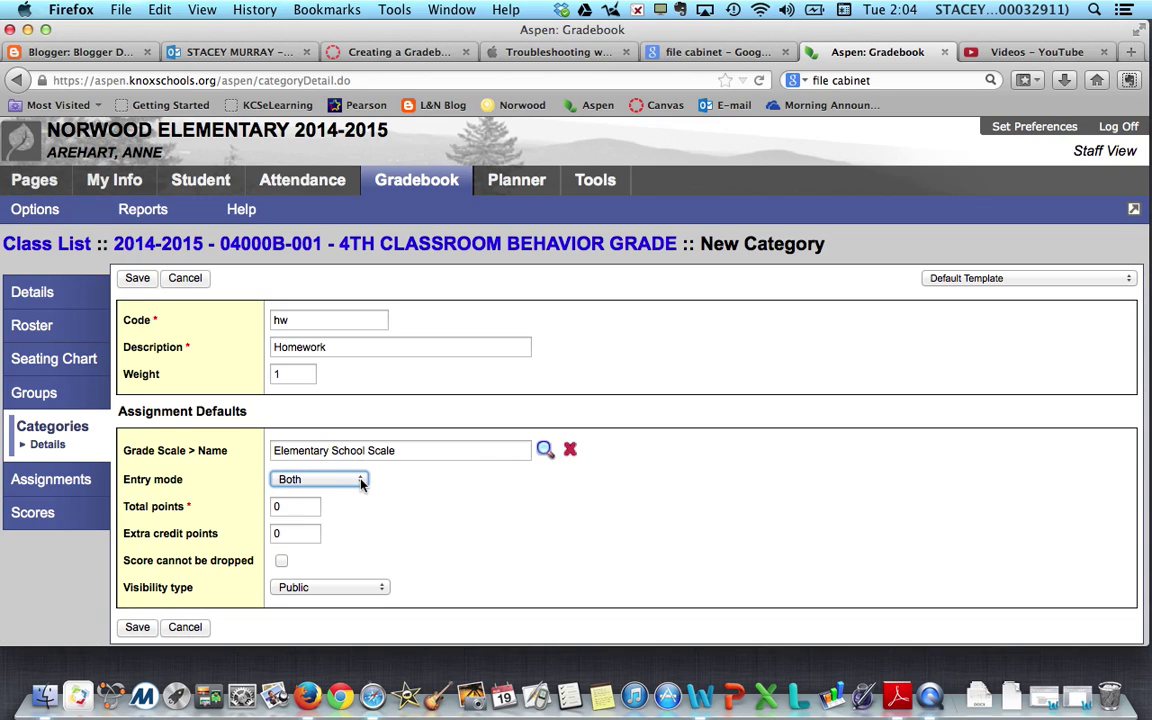
pyautogui.click(368, 478)
pyautogui.click(359, 482)
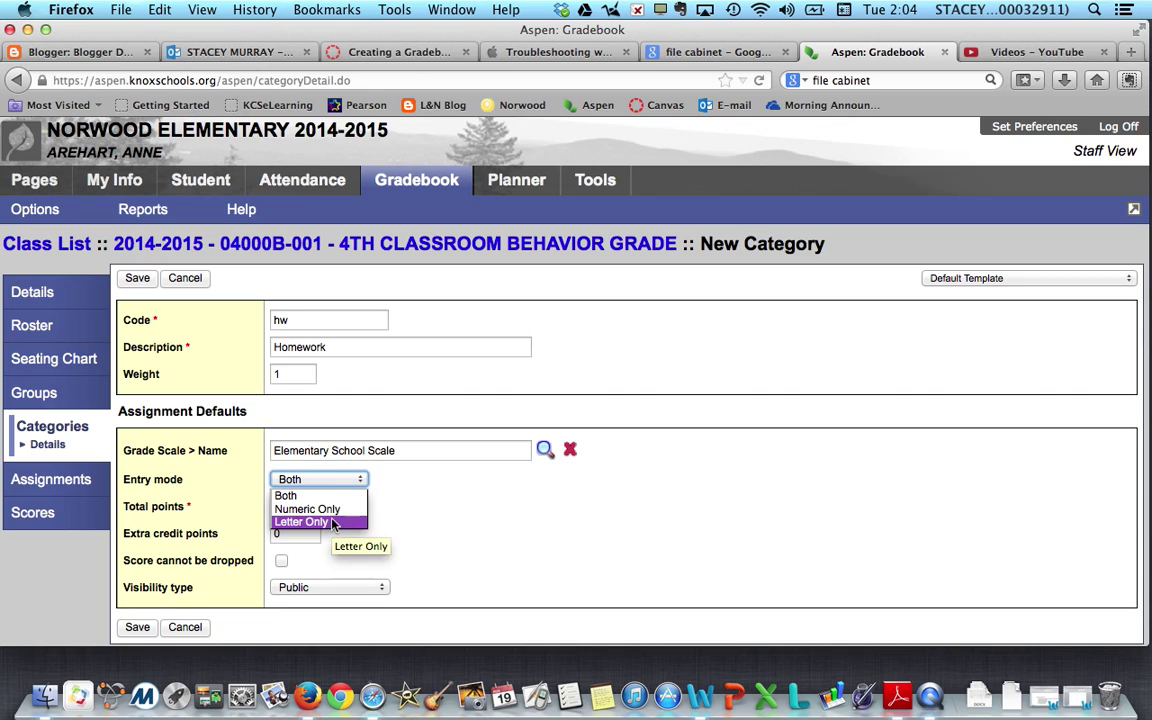
pyautogui.click(361, 480)
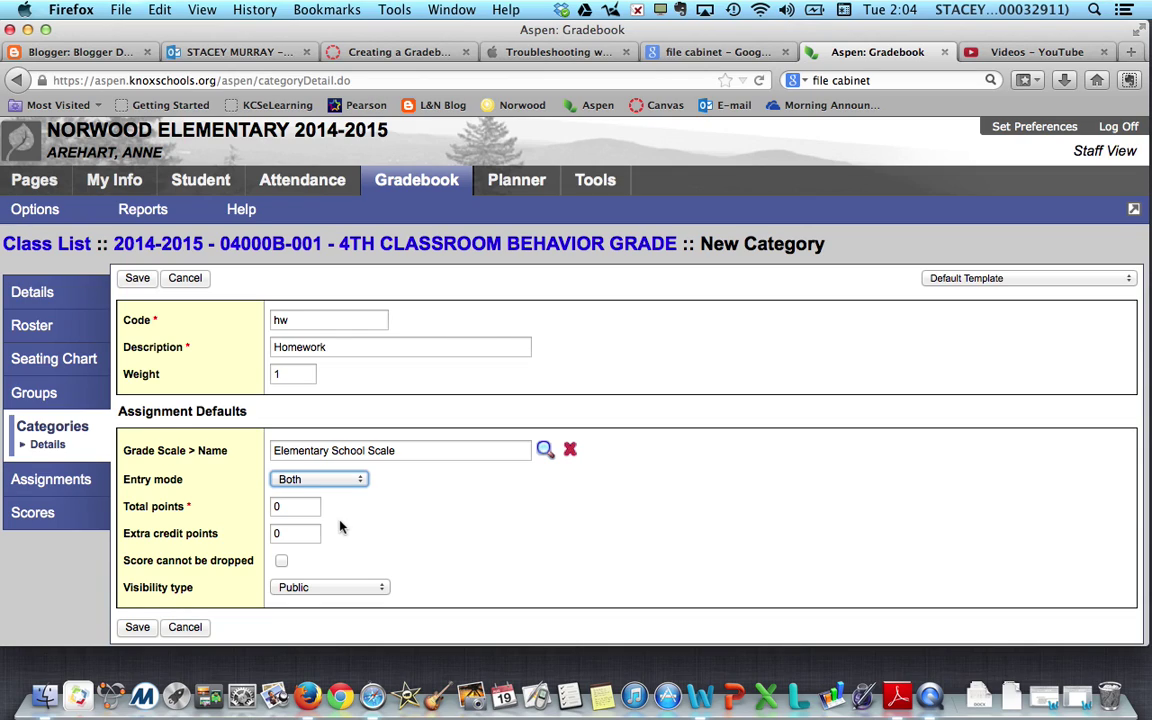
# Change the category's total points from 0 to 100.
pyautogui.click(291, 507)
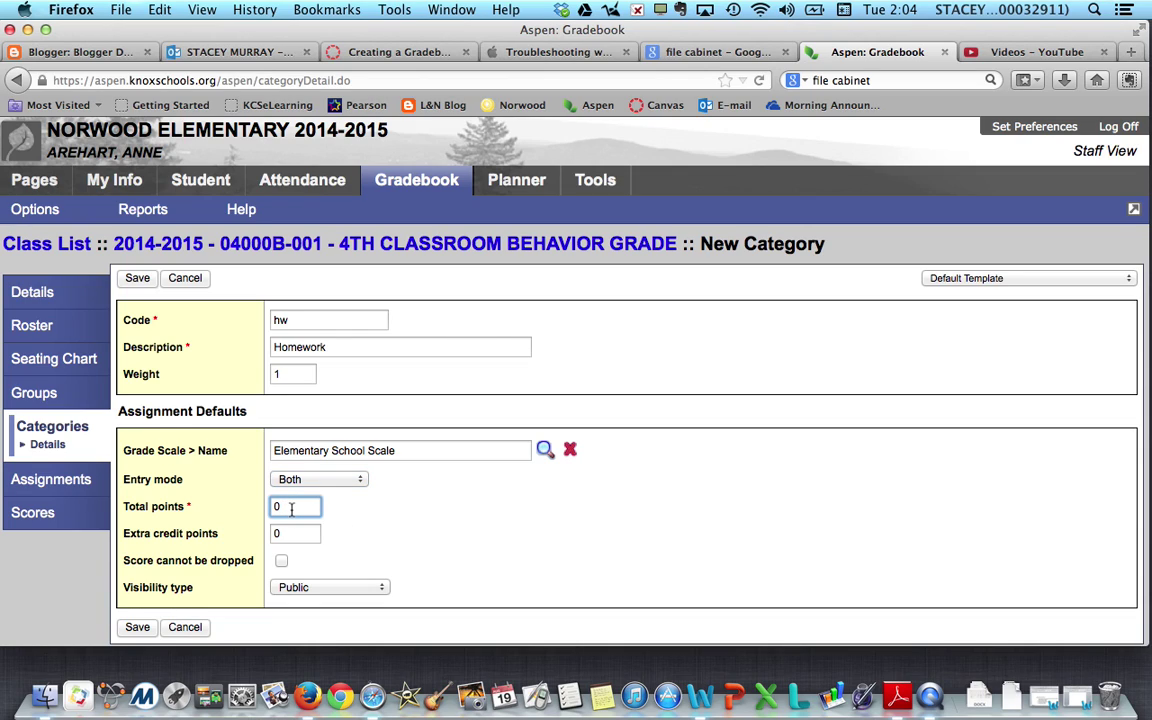
pyautogui.press('BackSpace')
pyautogui.write('100')
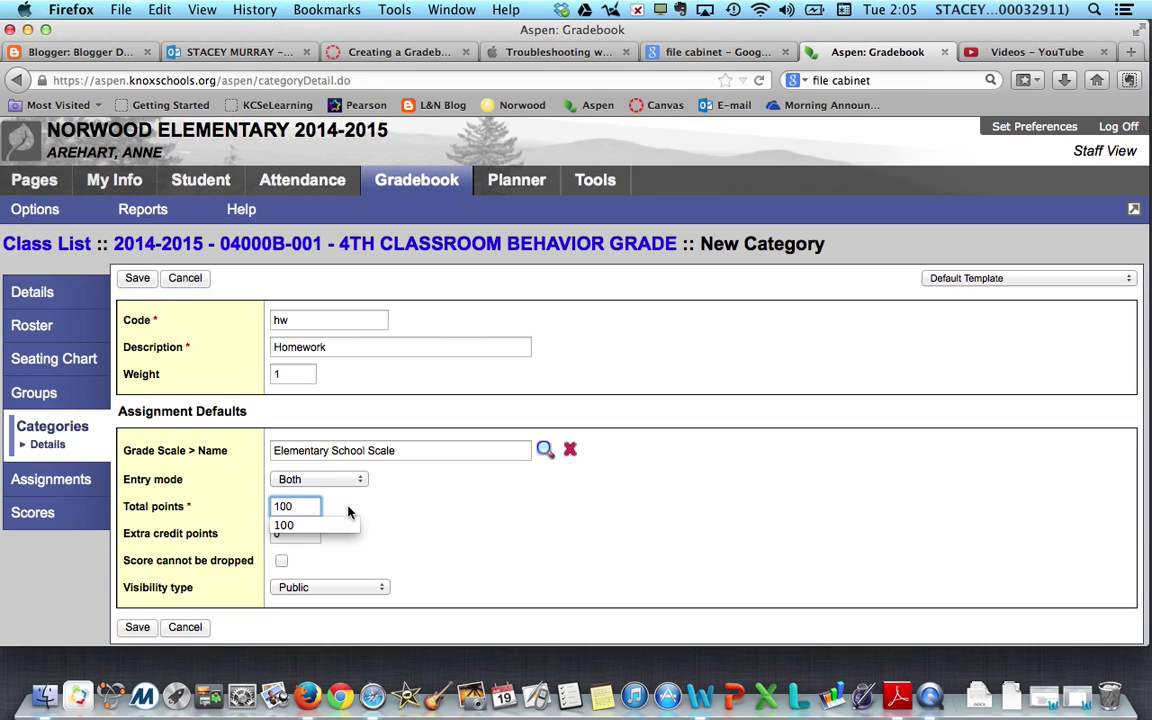
pyautogui.click(348, 512)
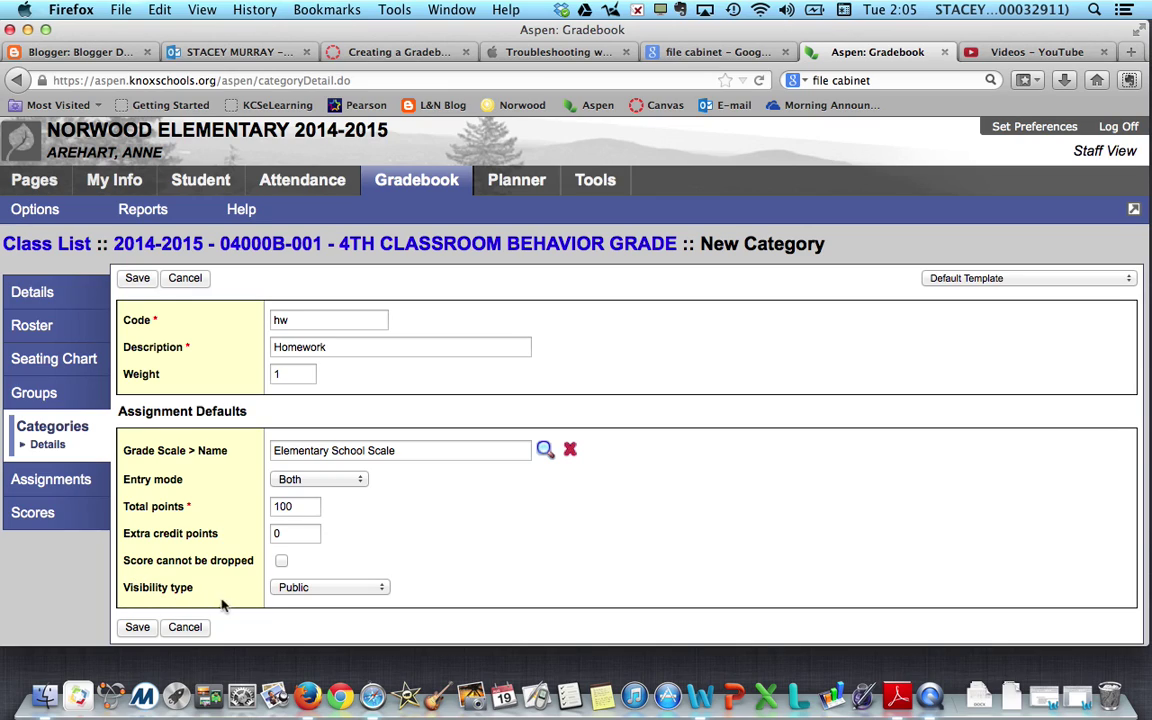
# Set the category's visibility type to Private.
pyautogui.click(382, 589)
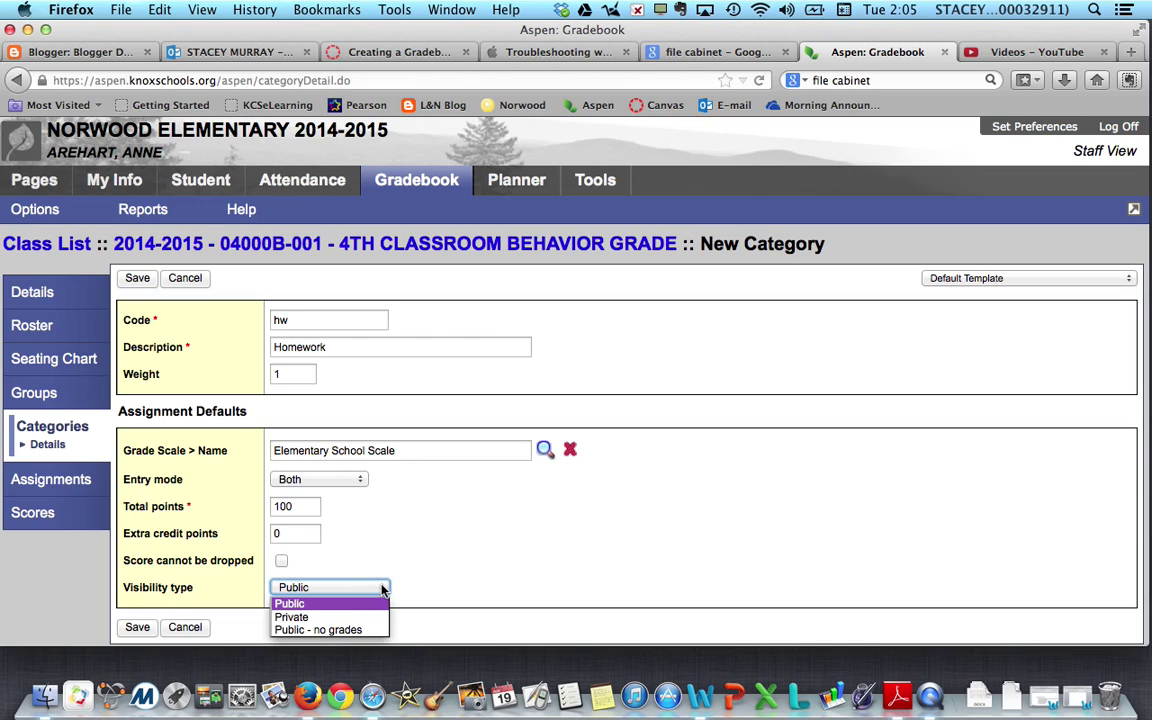
pyautogui.click(308, 618)
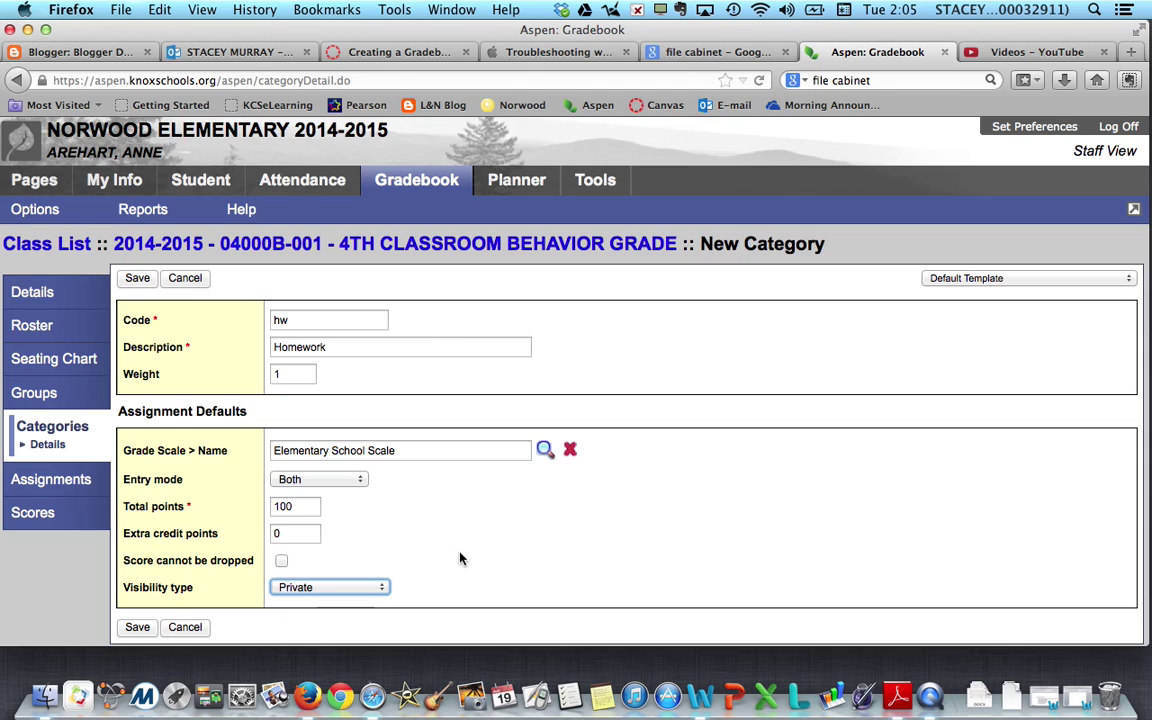
pyautogui.click(379, 588)
pyautogui.click(305, 619)
# Save the hw Homework category and return to the class's Categories list.
pyautogui.click(138, 628)
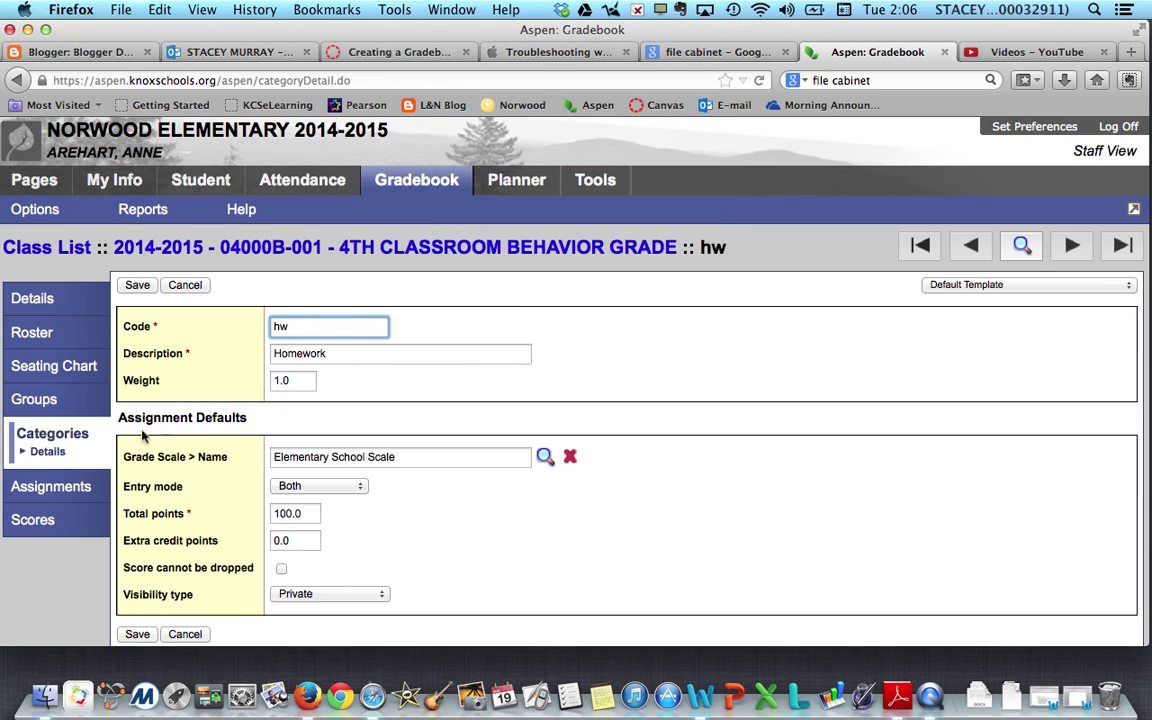
pyautogui.click(37, 440)
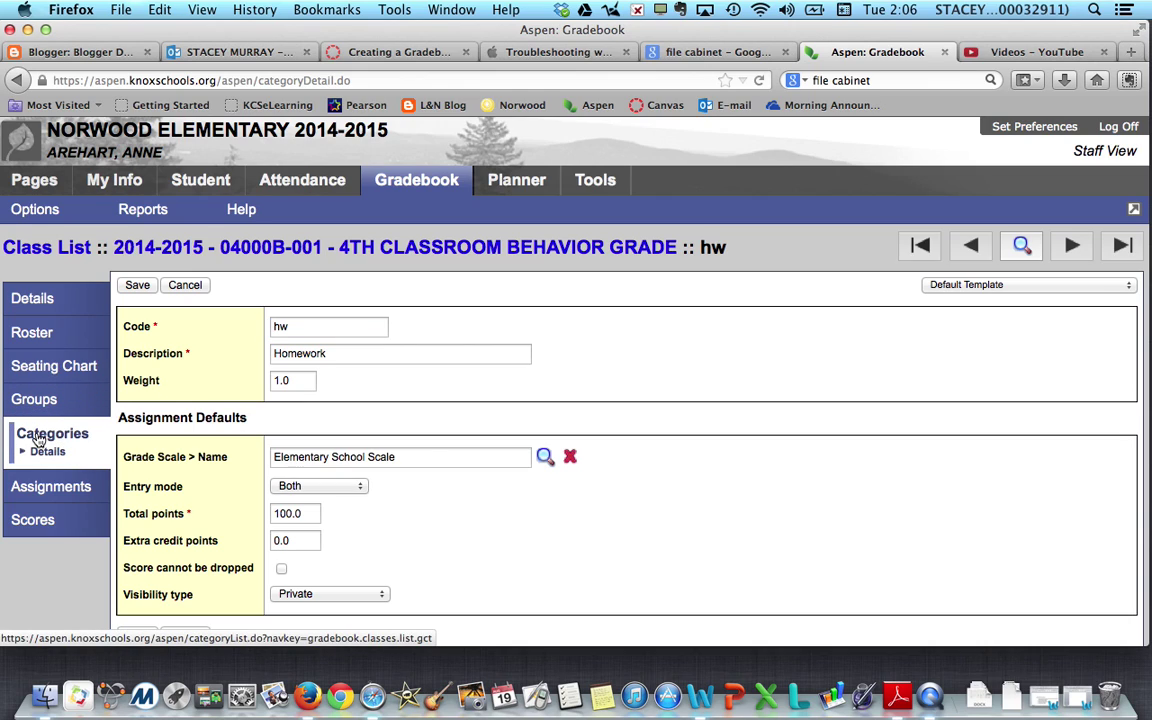